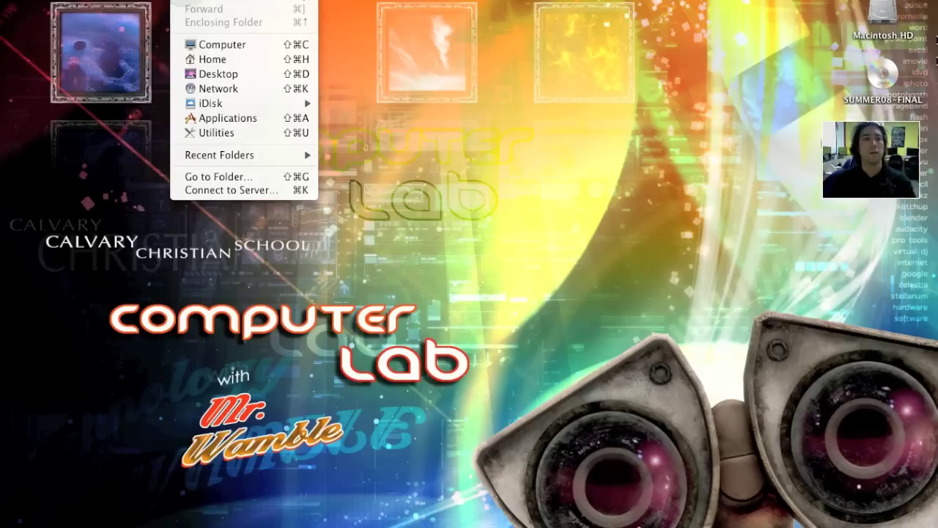
Open Disk Utility from the Utilities folder
click(207, 134)
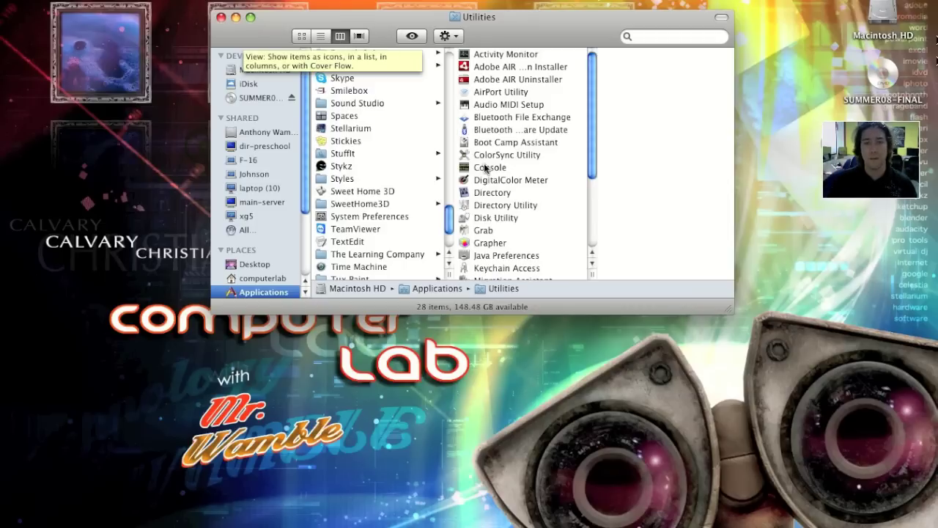
click(490, 220)
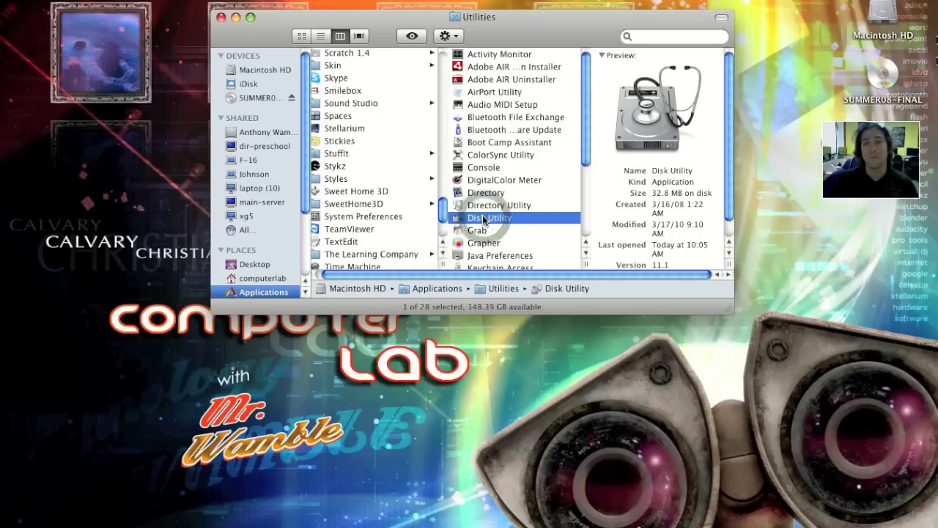
double_click(663, 122)
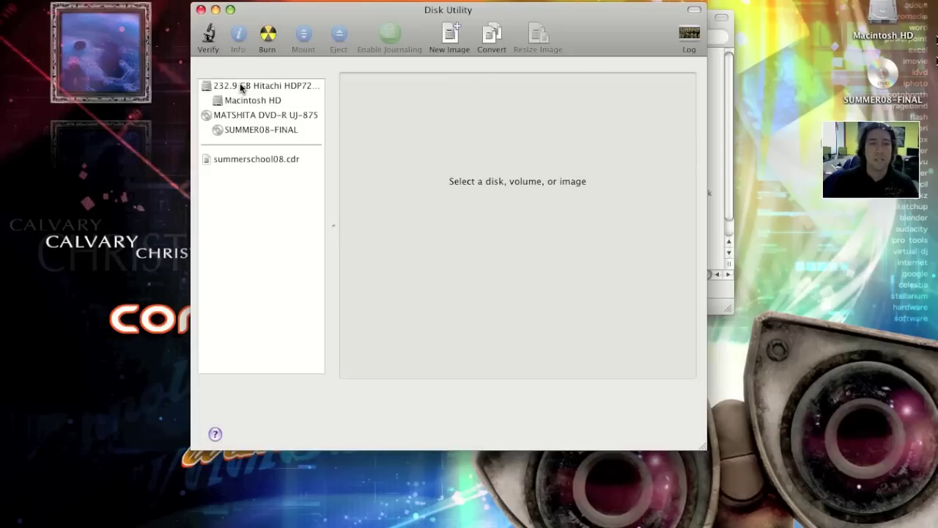
click(241, 86)
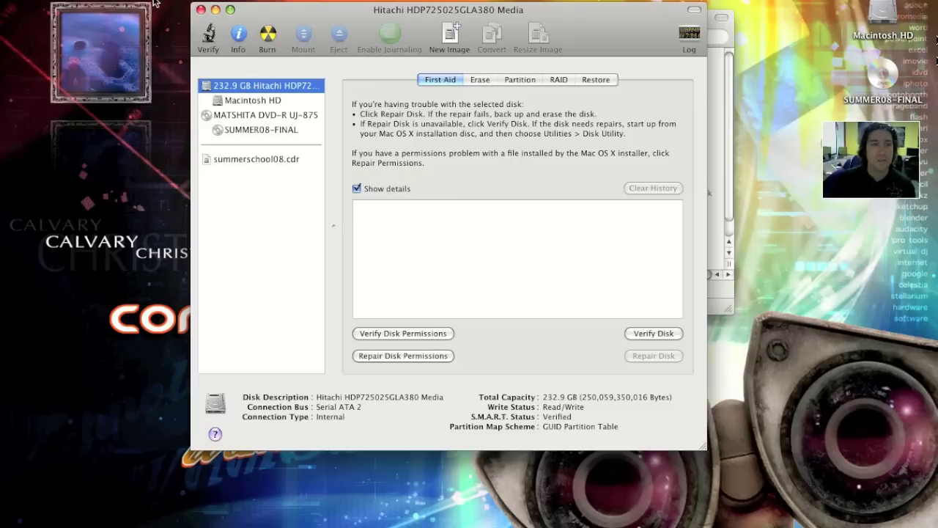
click(118, 0)
mouse_move(124, 9)
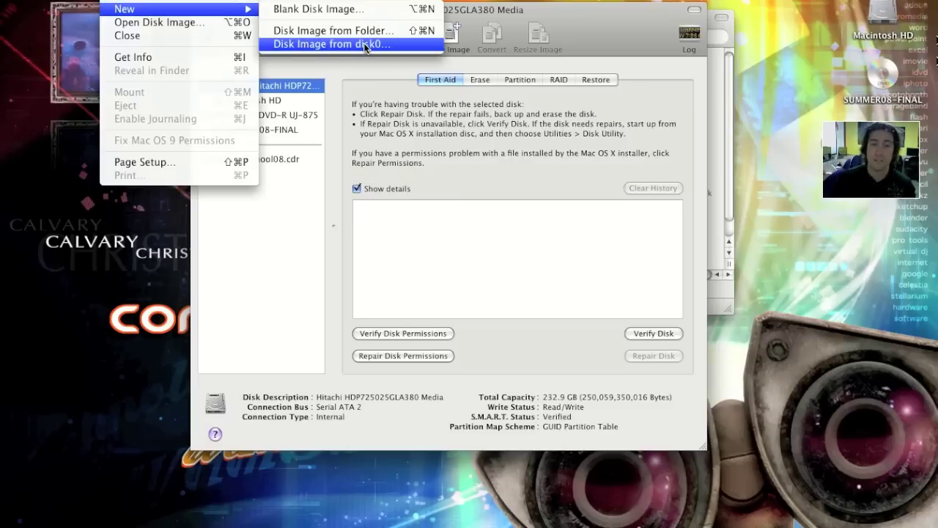
key(Escape)
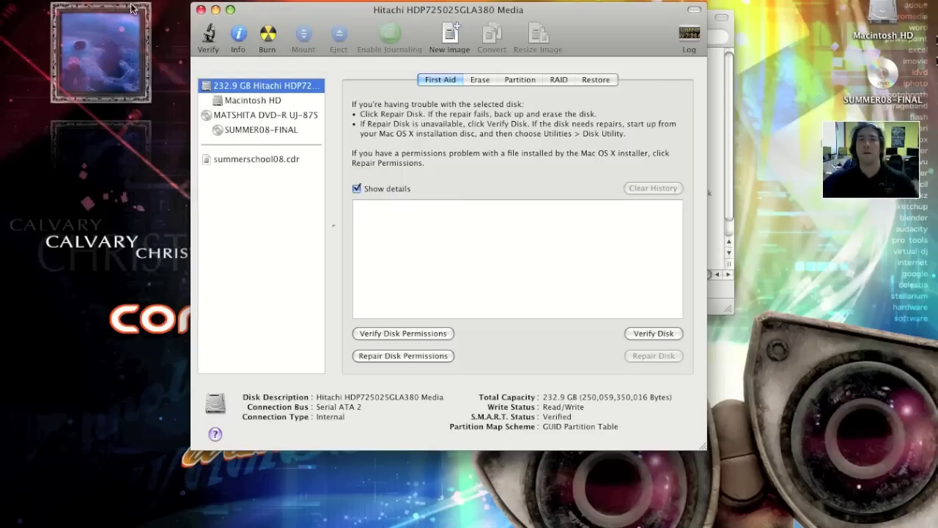
Compare the details of the MATSHITA DVD-R drive, its SUMMER08-FINAL volume and Macintosh HD
click(250, 114)
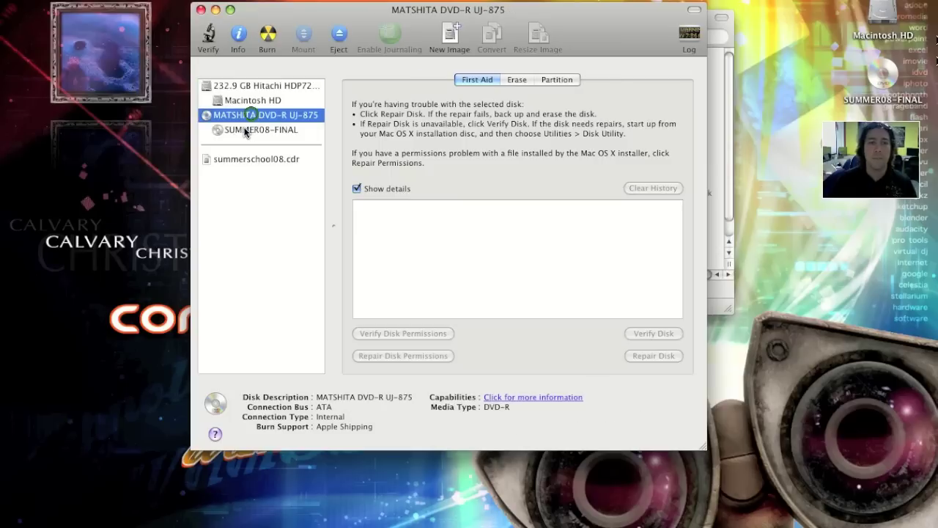
click(235, 129)
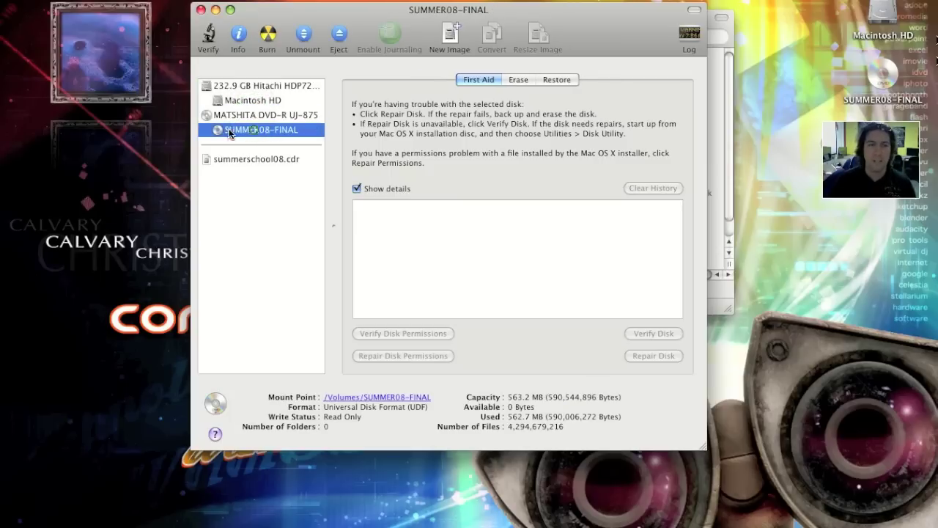
click(242, 103)
click(247, 132)
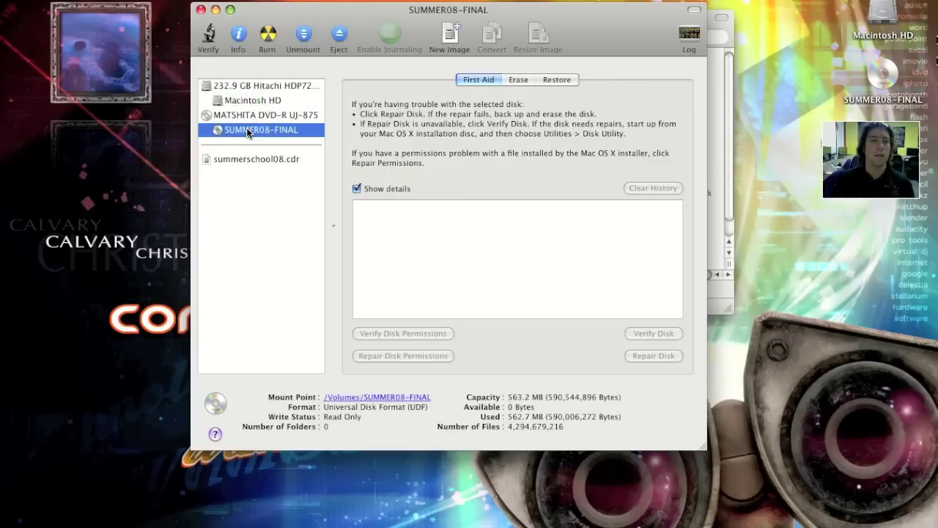
Start a new disk image from the SUMMER08-FINAL disc, using the MATSHITA DVD-R drive as the source
click(243, 114)
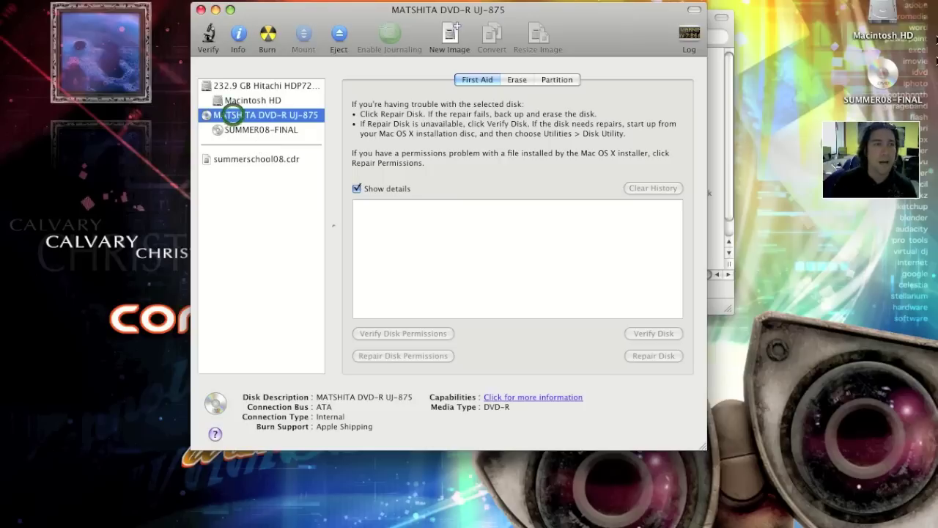
click(117, 2)
mouse_move(116, 11)
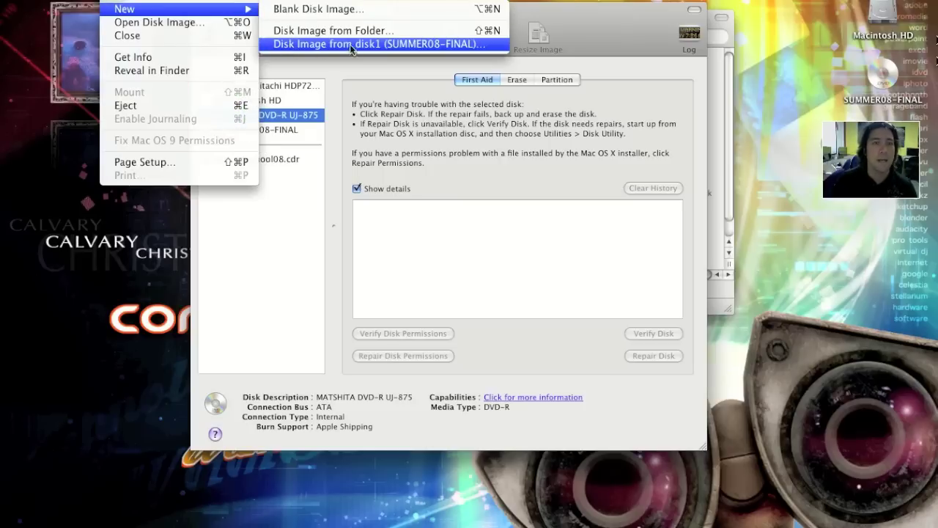
click(410, 44)
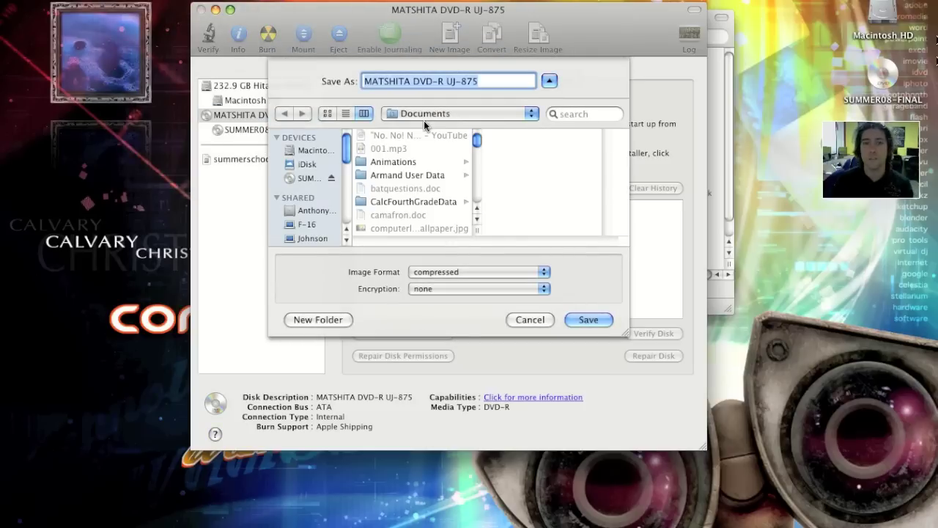
Name the disc image summer08, save it in DVD/CD master format, and cancel its creation
triple_click(498, 79)
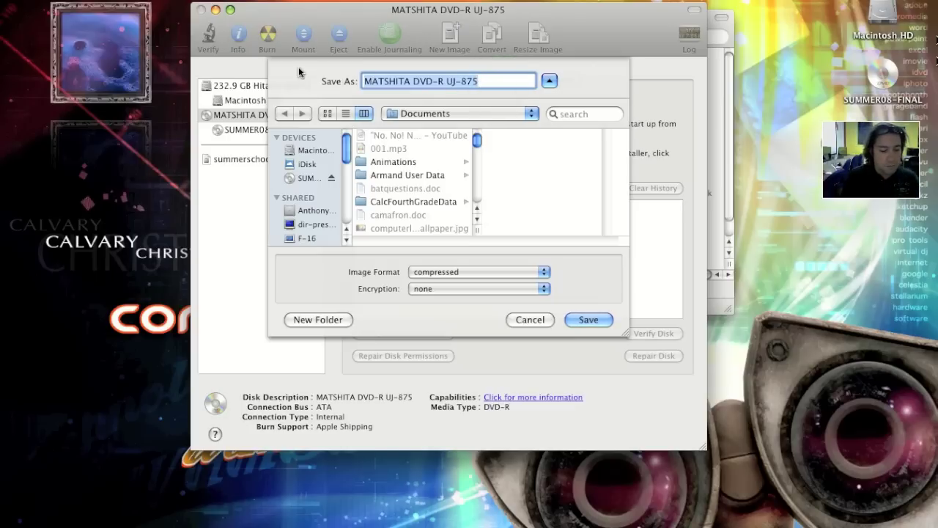
text(sum)
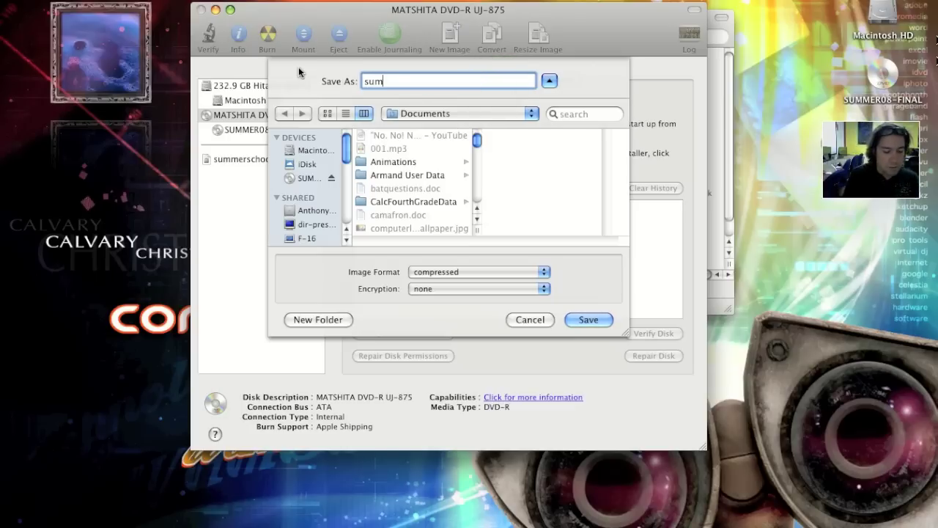
text(mer08)
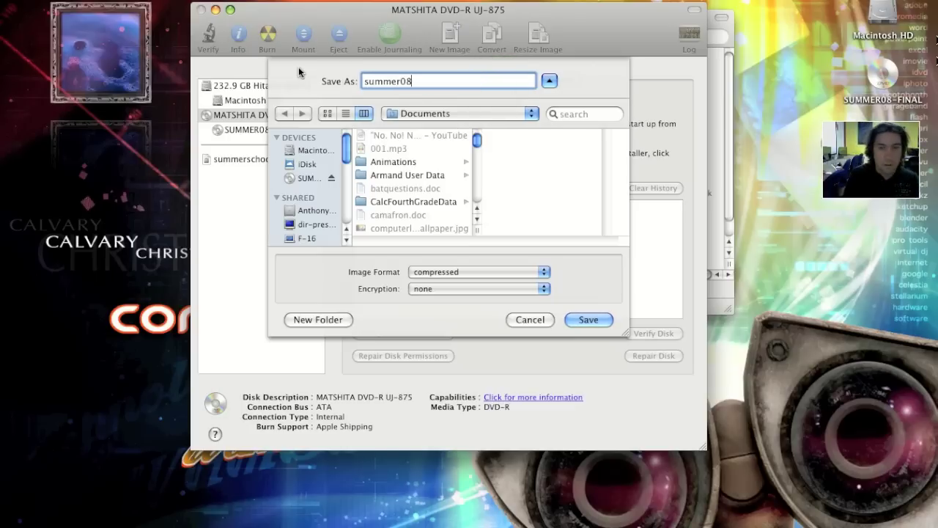
click(430, 271)
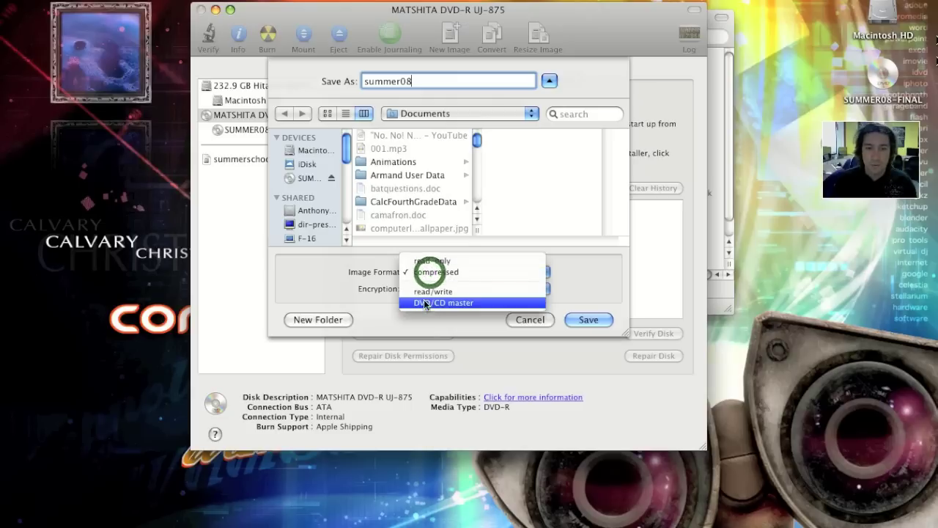
click(428, 303)
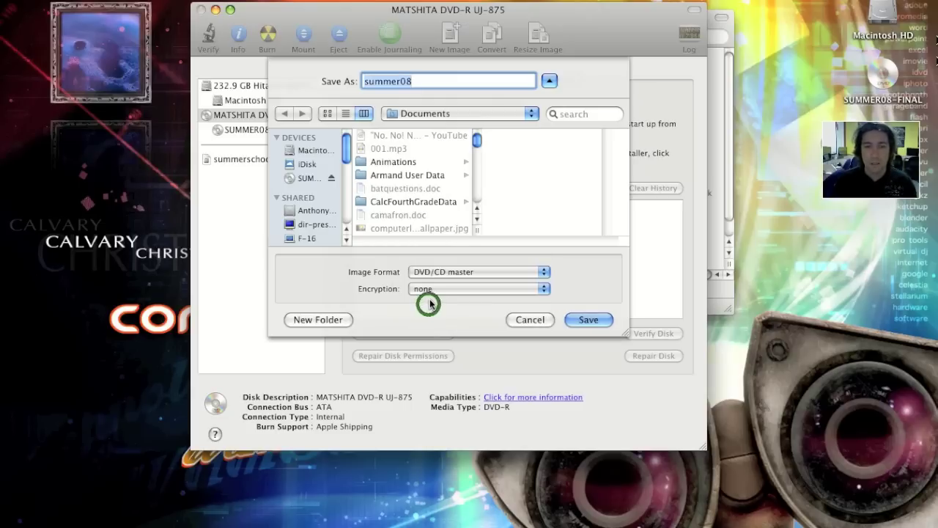
click(574, 320)
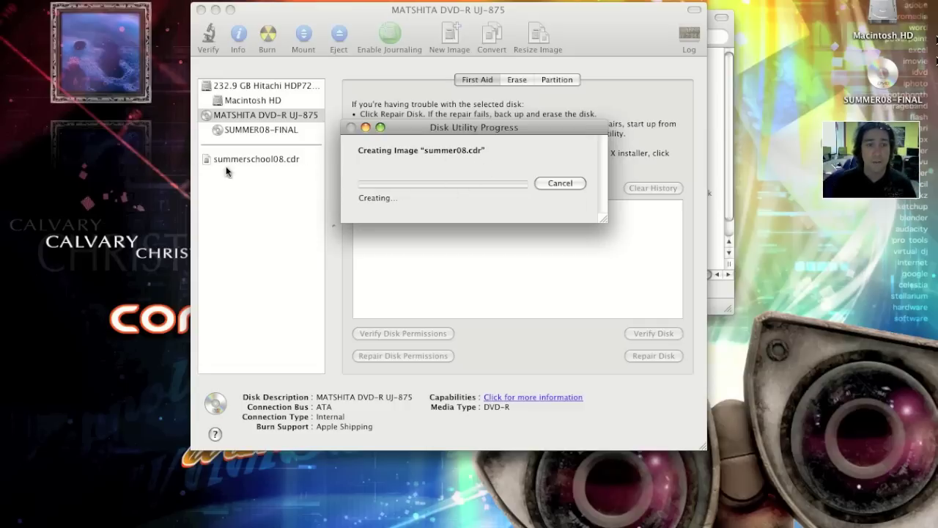
click(560, 183)
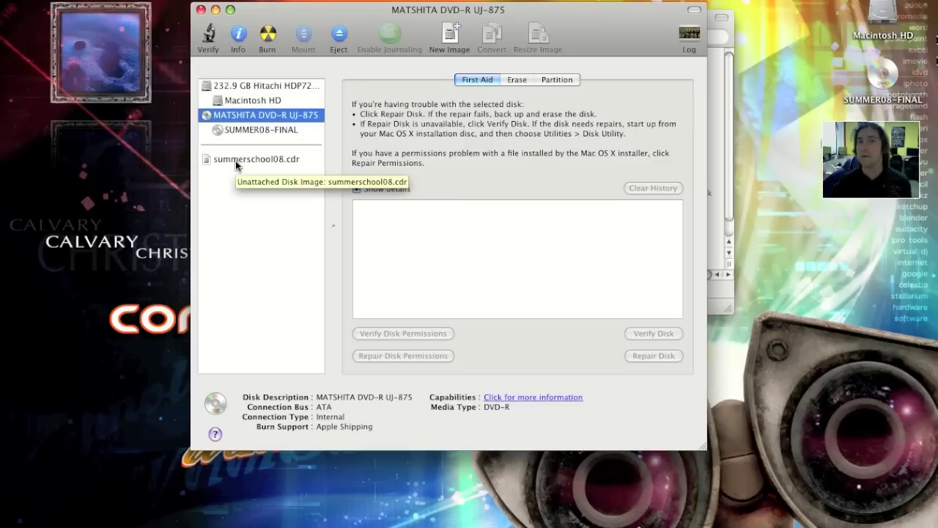
Eject the SUMMER08-FINAL disc from the DVD drive
key(XF86Eject)
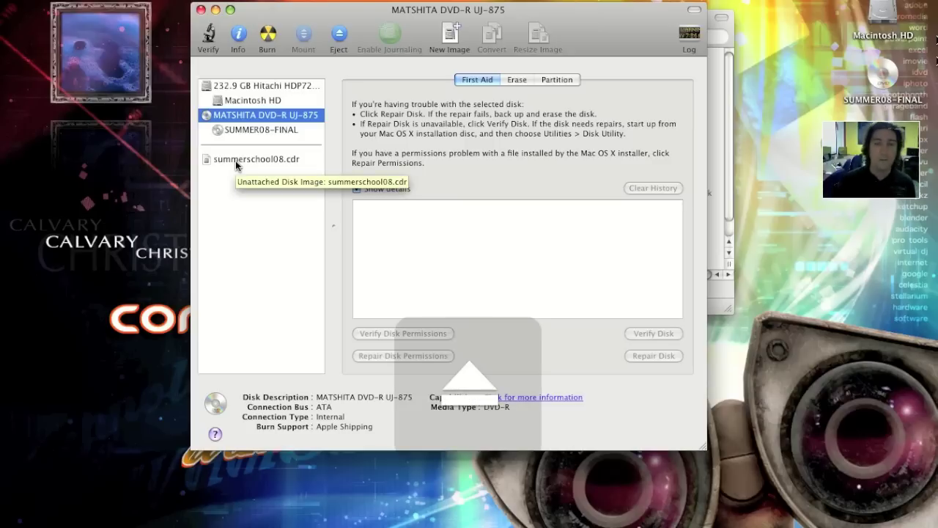
click(805, 210)
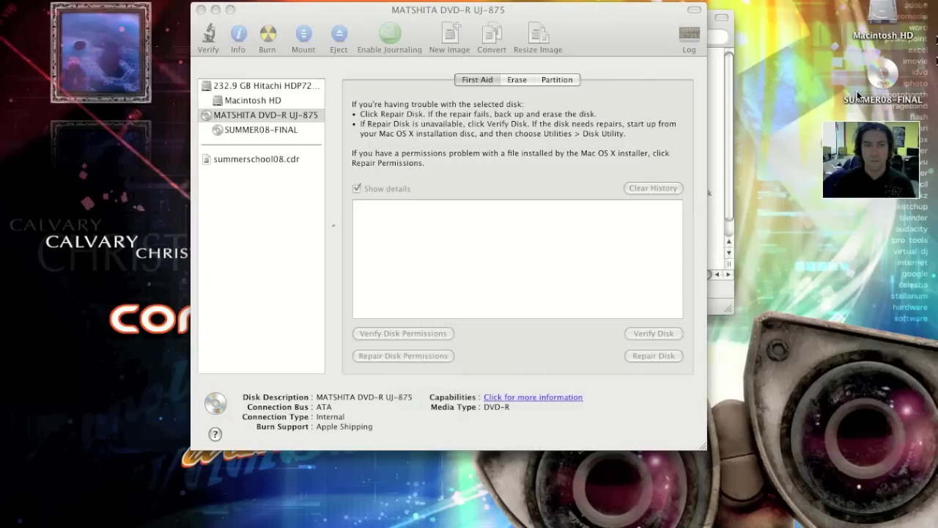
click(258, 215)
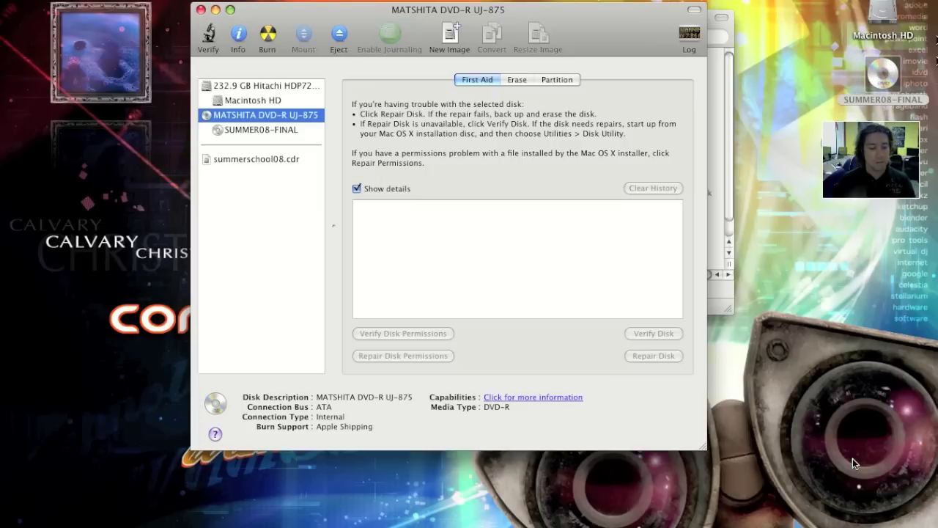
key(super+e)
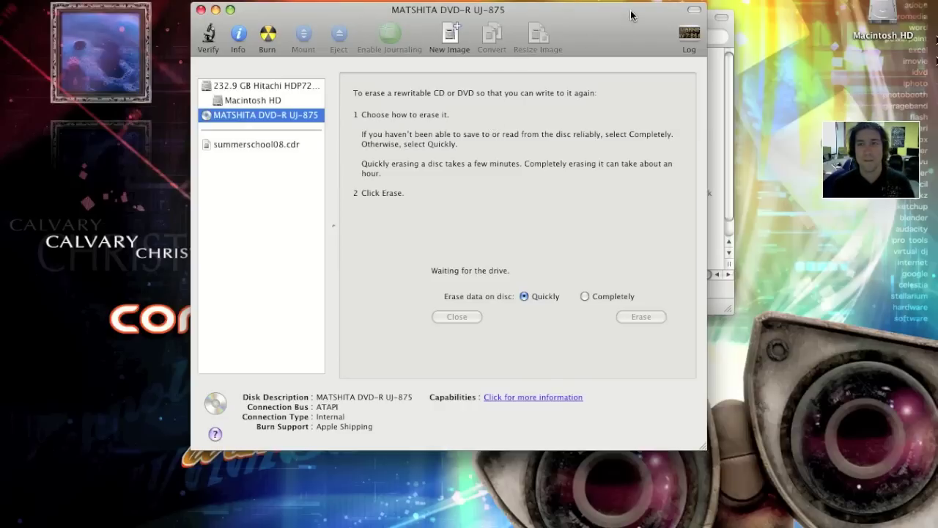
Move the Disk Utility window to close the Utilities folder window behind it, and accept the inserted blank DVD
drag(631, 16, 629, 53)
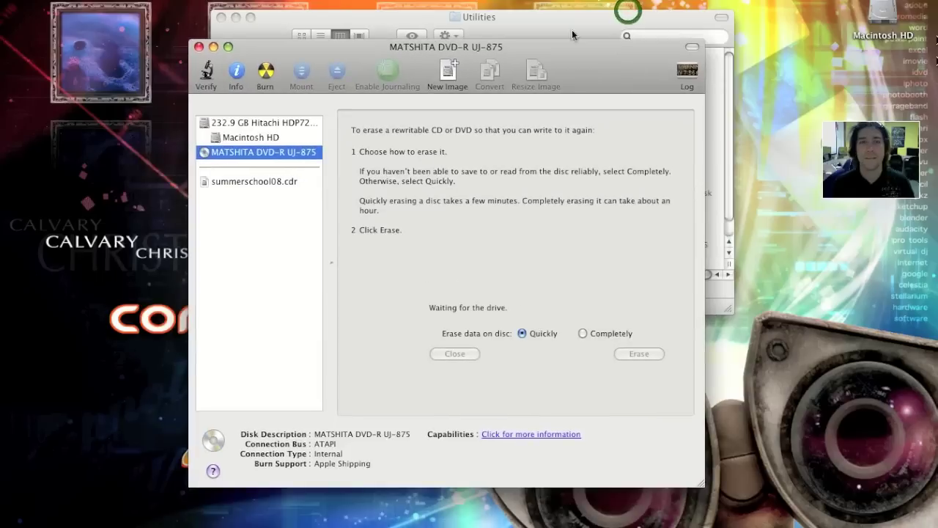
click(221, 17)
click(464, 264)
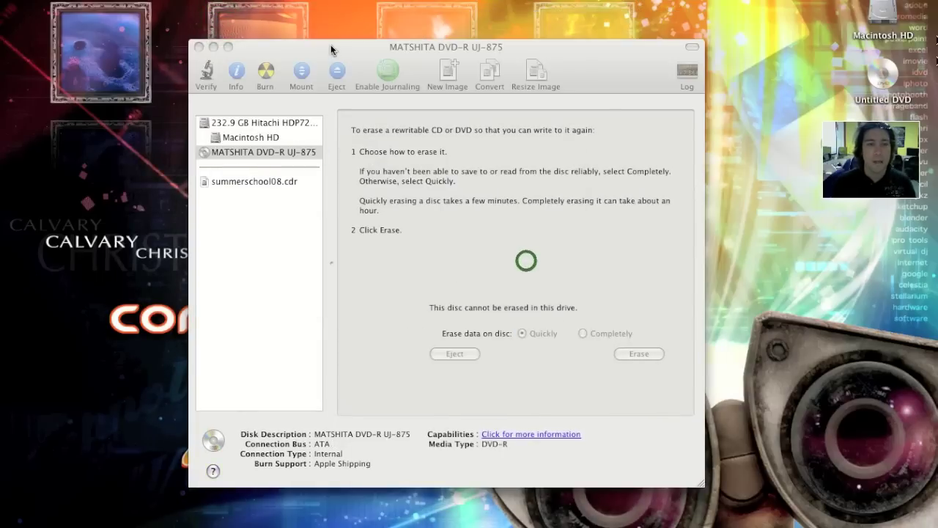
drag(331, 50, 321, 17)
Select the summerschool08.cdr image and start the Burn command for it
click(214, 145)
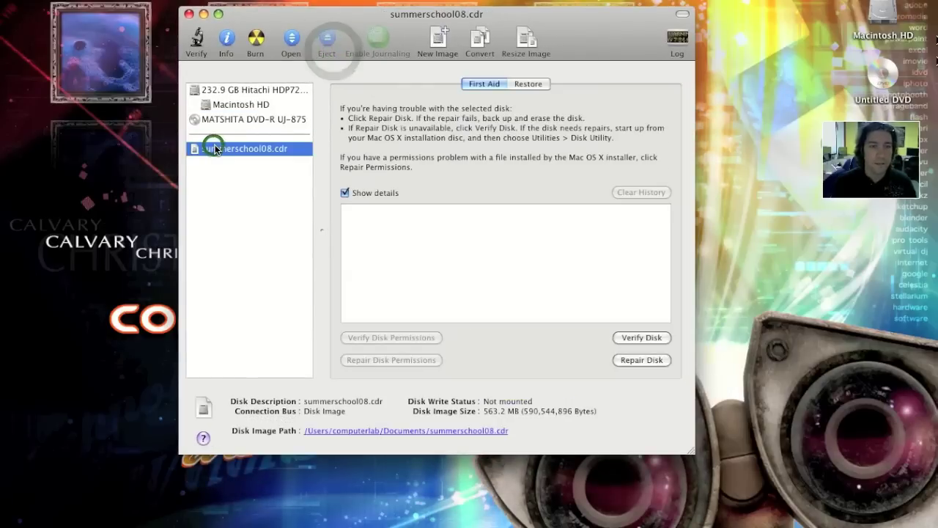
click(257, 40)
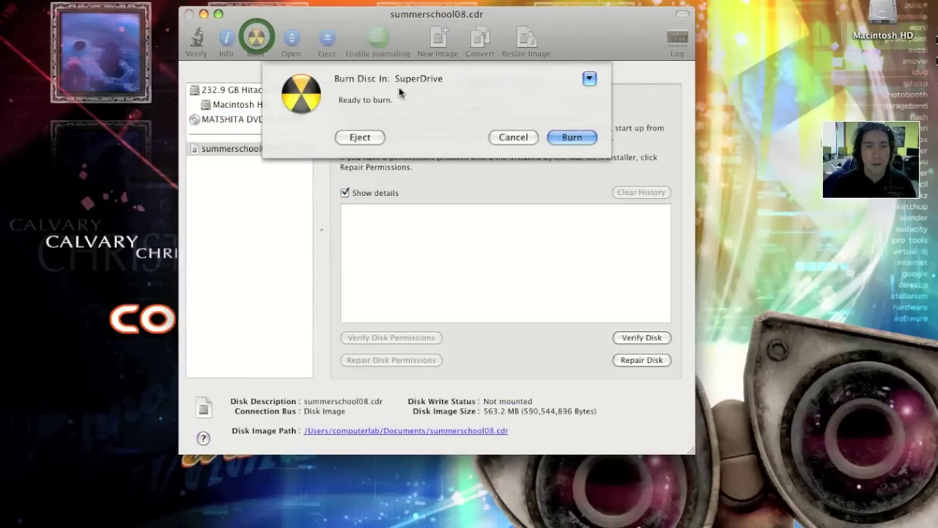